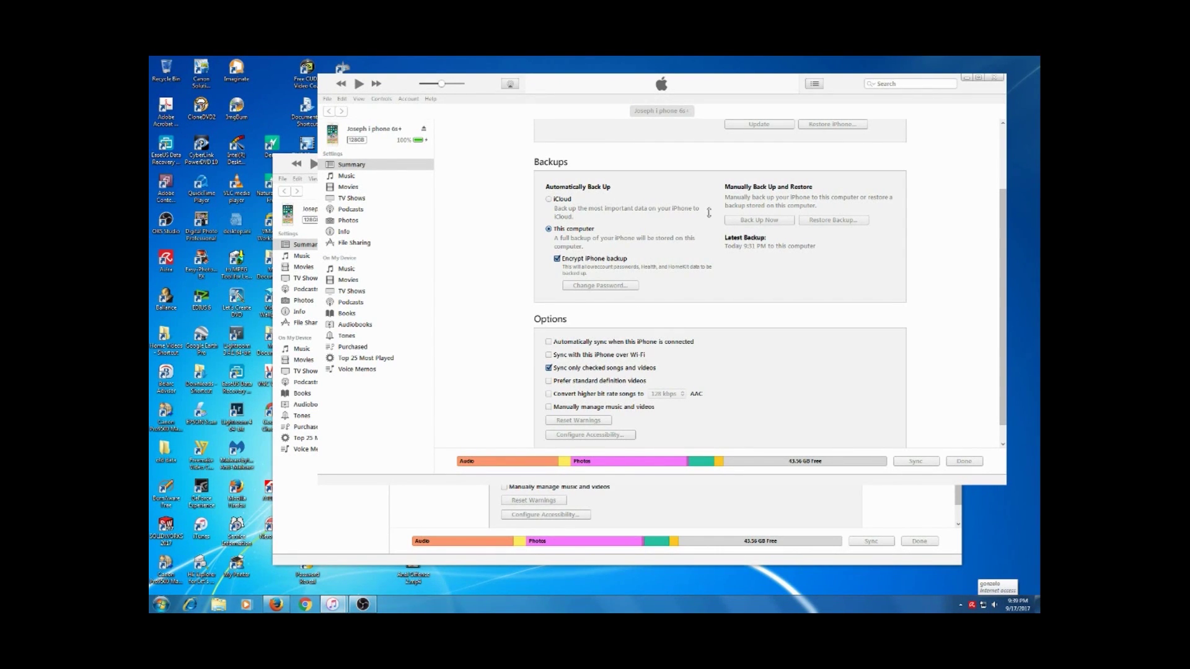
{"action": "left_click", "coordinate": [769, 115]}
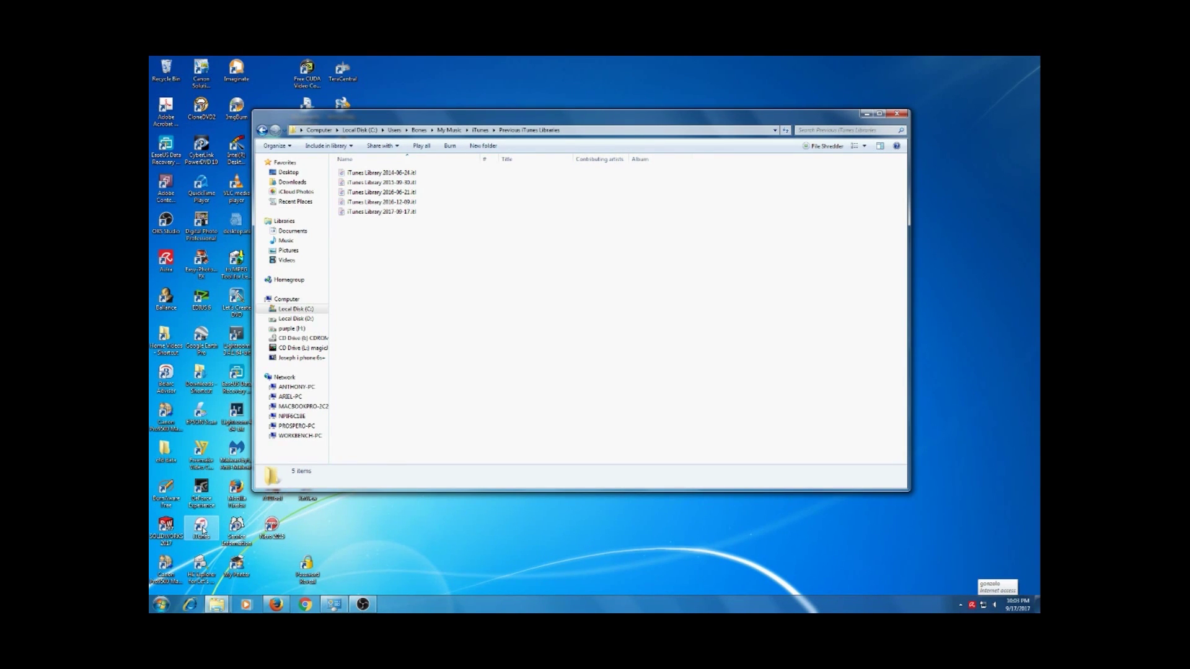
Try to launch iTunes, dismissing the library file error and closing the stopped program
{"action": "double_click", "coordinate": [202, 530]}
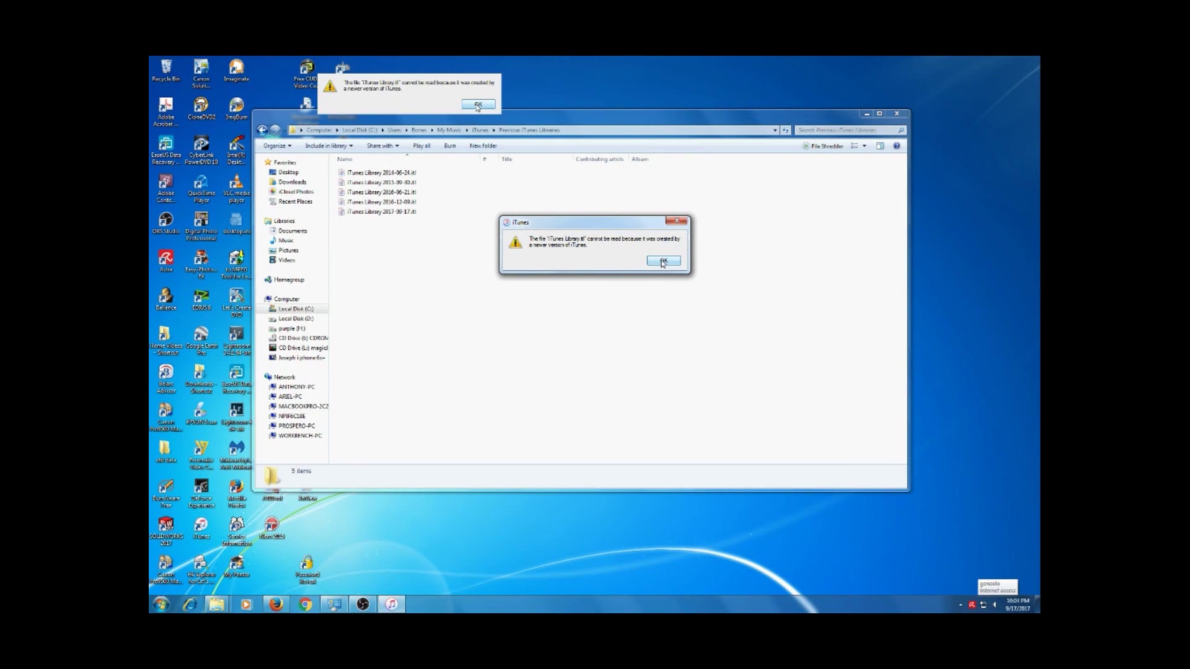
{"action": "left_click", "coordinate": [663, 261]}
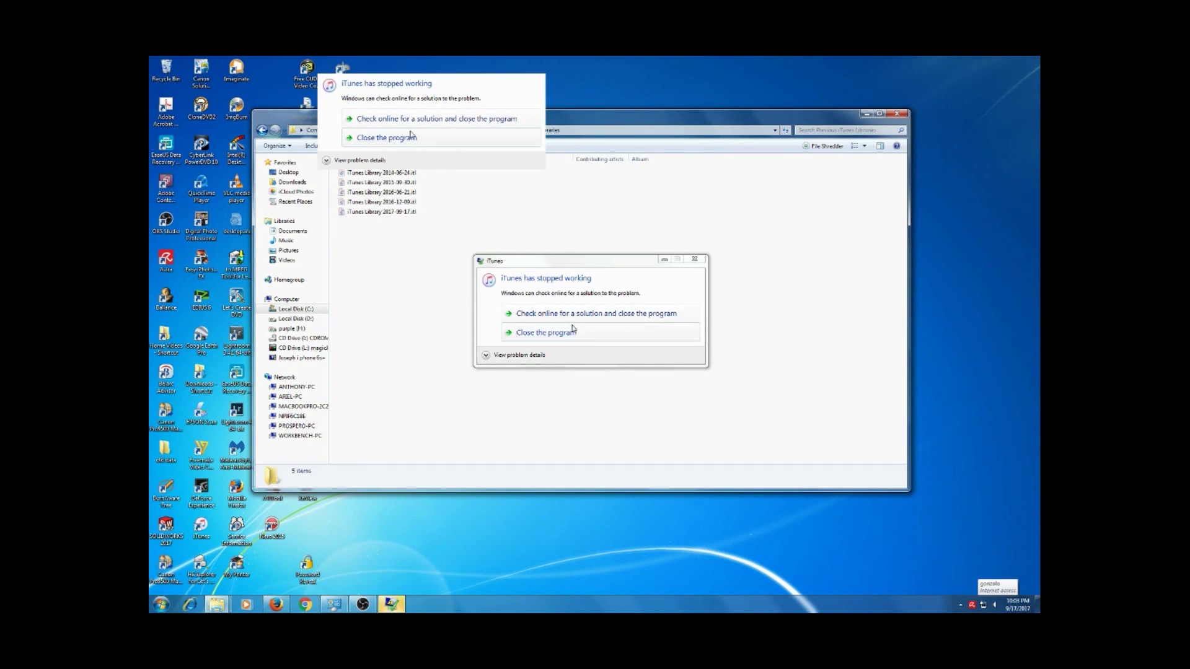
{"action": "left_click", "coordinate": [559, 342]}
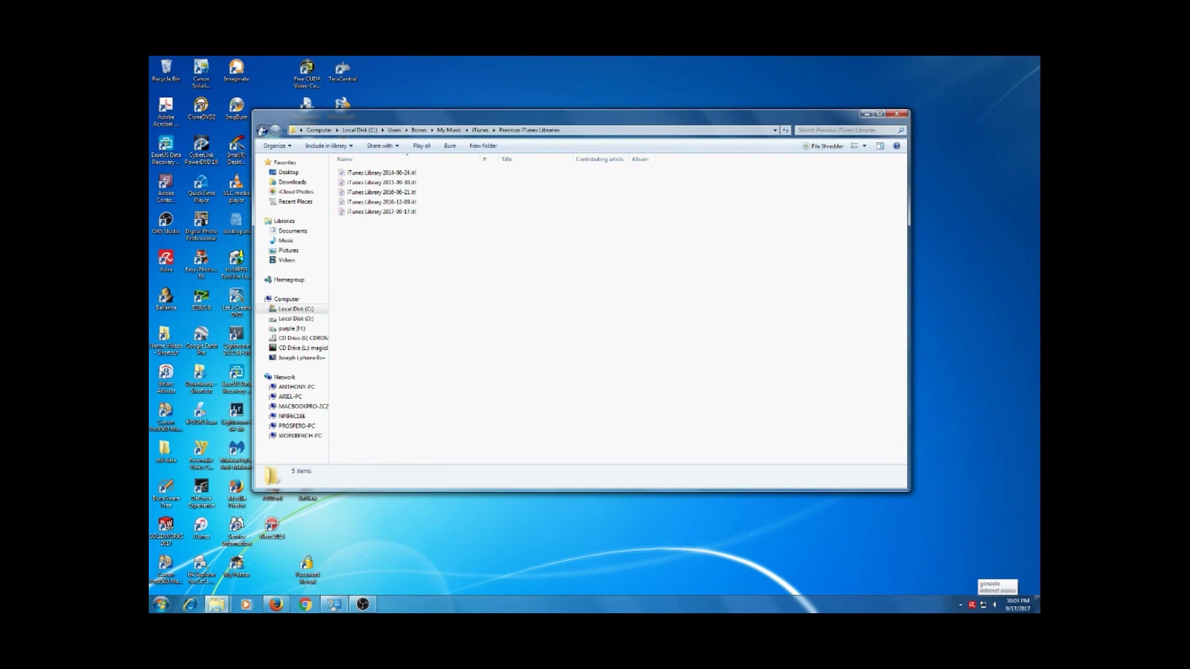
Copy iTunes Library 2015-09-30.itl from the Previous iTunes Libraries folder into the parent iTunes folder
{"action": "left_click", "coordinate": [262, 130]}
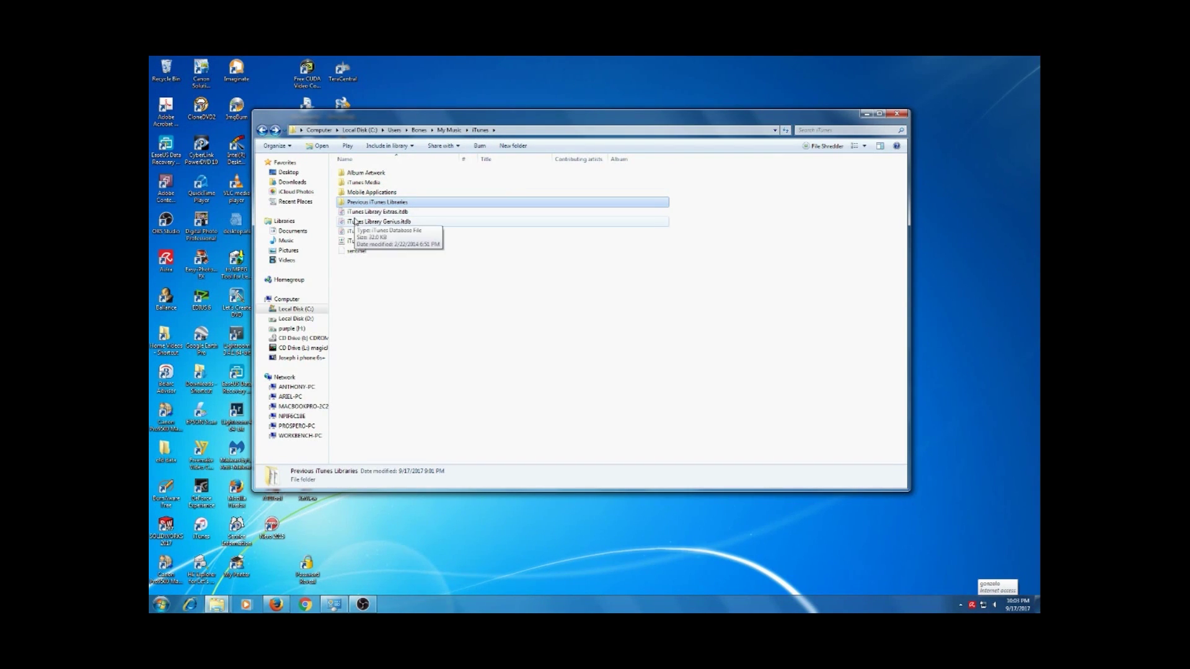
{"action": "left_click", "coordinate": [377, 232]}
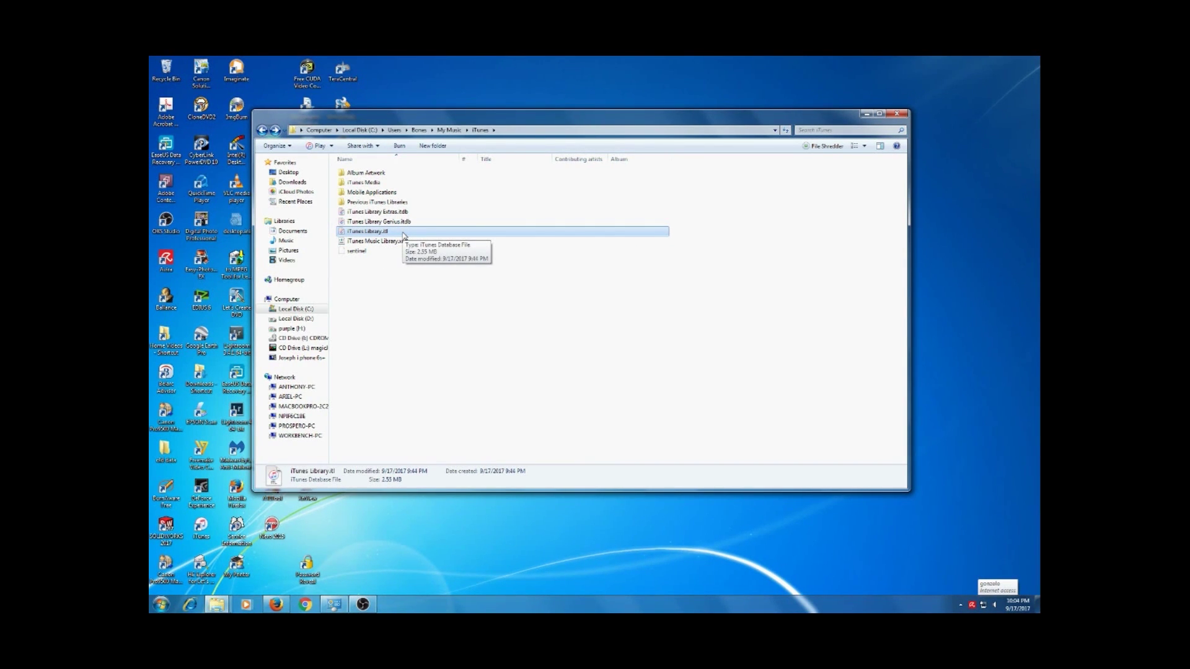
{"action": "double_click", "coordinate": [377, 202]}
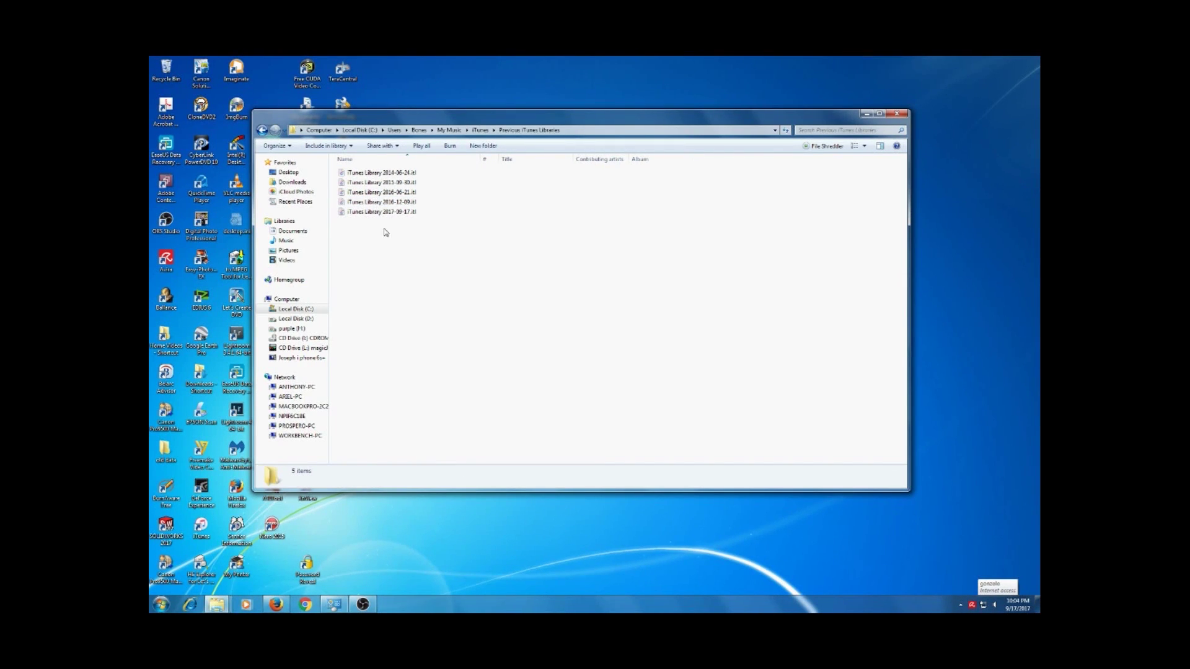
{"action": "left_click", "coordinate": [414, 183]}
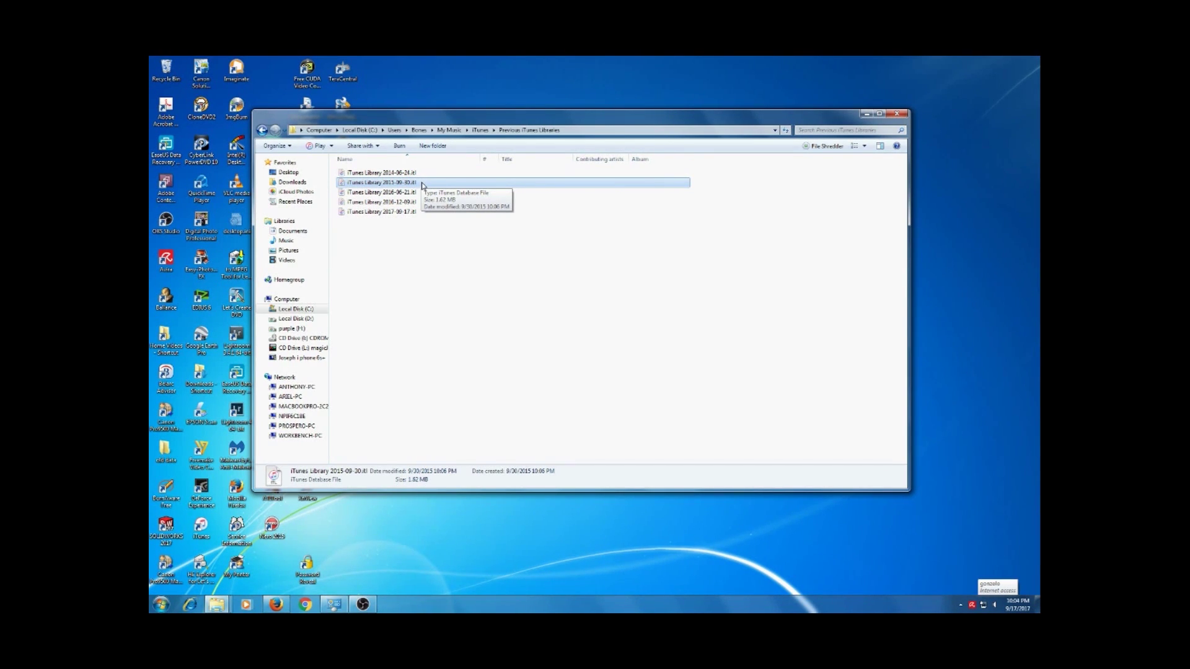
{"action": "right_click", "coordinate": [422, 185]}
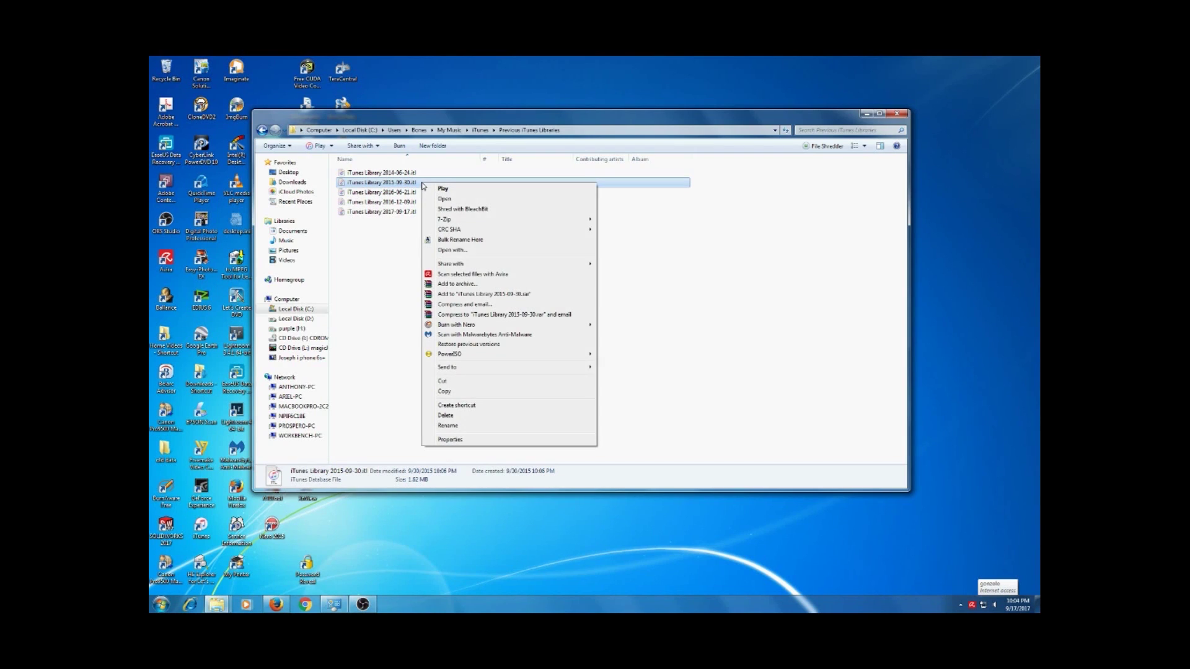
{"action": "left_click", "coordinate": [466, 389]}
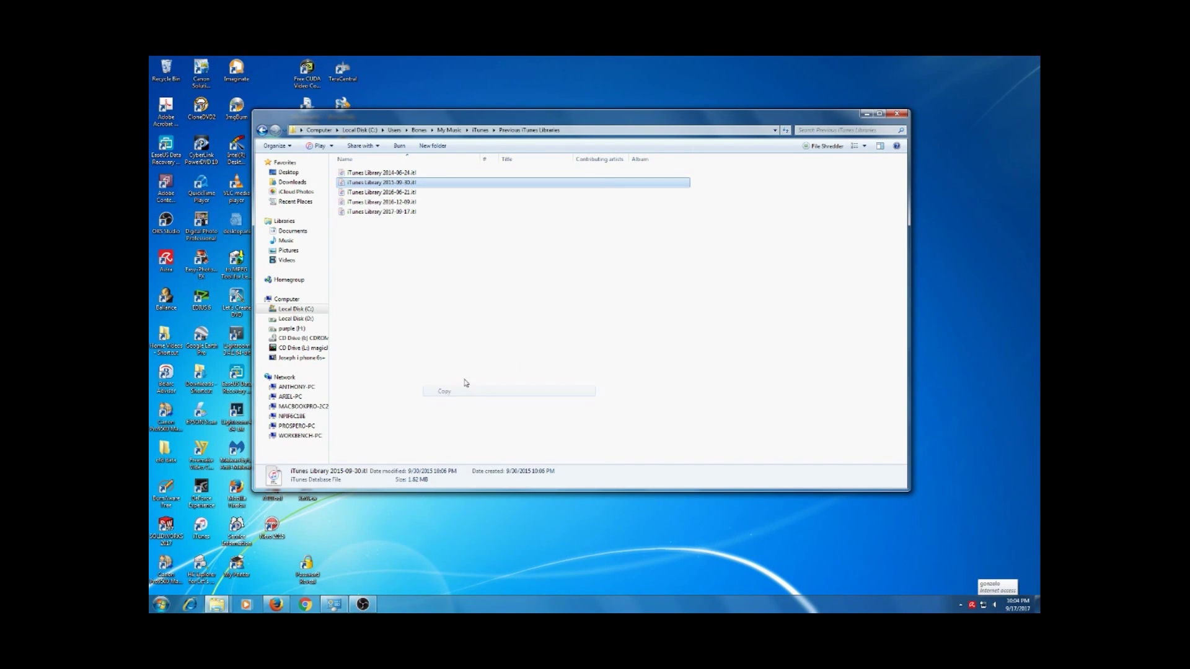
{"action": "left_click", "coordinate": [262, 130]}
{"action": "right_click", "coordinate": [379, 310]}
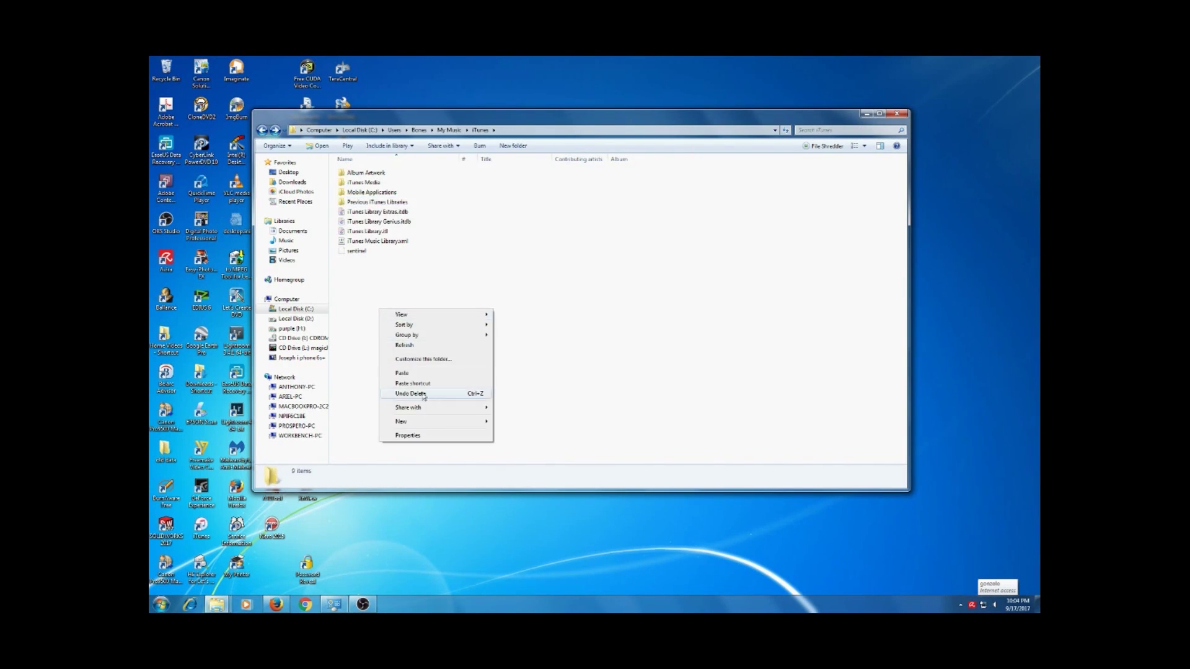
{"action": "left_click", "coordinate": [414, 375]}
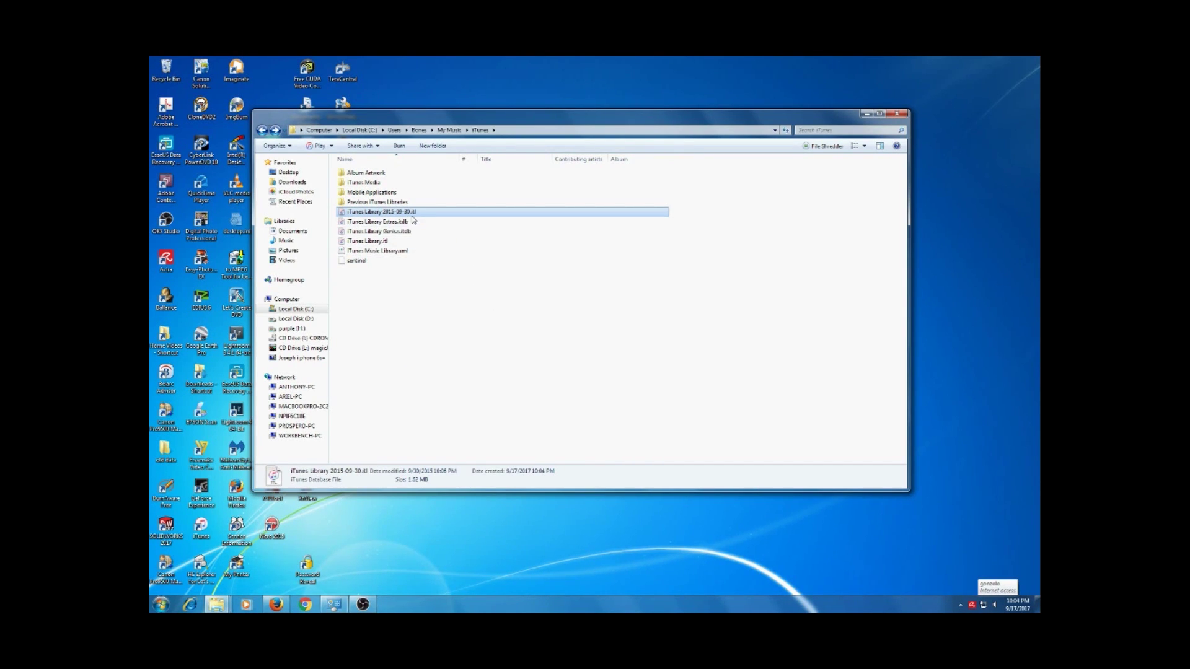
Copy the name text of the iTunes Library.itl file without renaming it
{"action": "left_click", "coordinate": [383, 245]}
{"action": "left_click", "coordinate": [383, 244]}
{"action": "right_click", "coordinate": [378, 243]}
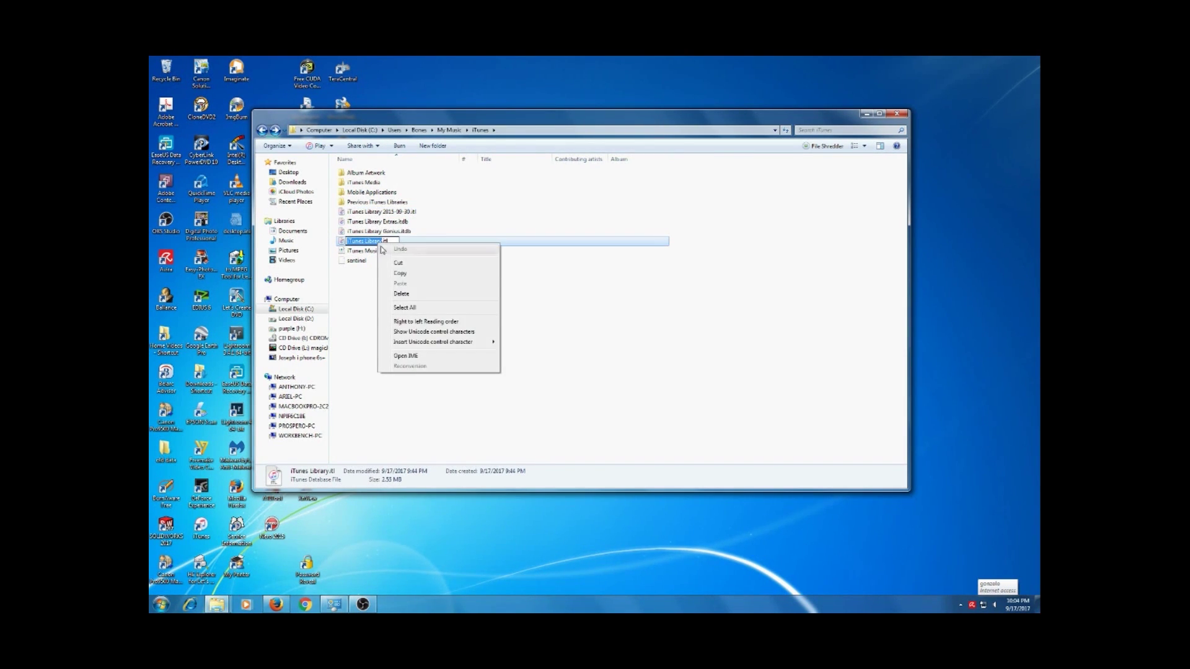
{"action": "left_click", "coordinate": [411, 275]}
{"action": "left_click", "coordinate": [454, 260]}
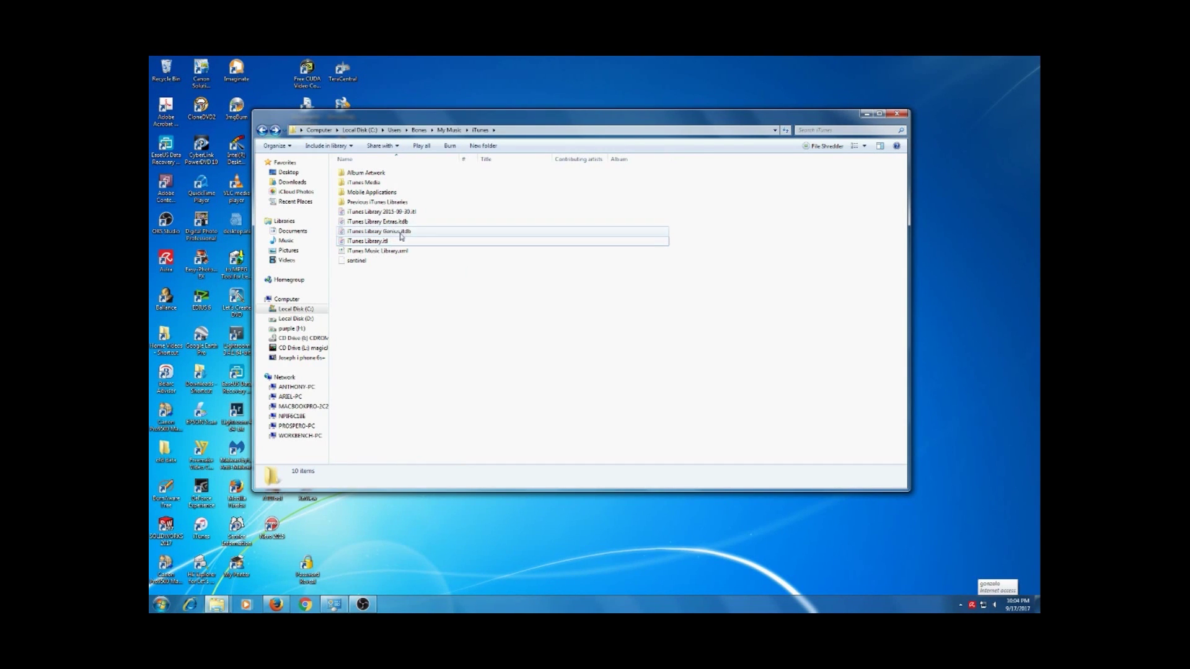
Delete the current iTunes Library.itl file from the iTunes folder and confirm the deletion
{"action": "left_click", "coordinate": [382, 245]}
{"action": "right_click", "coordinate": [382, 246]}
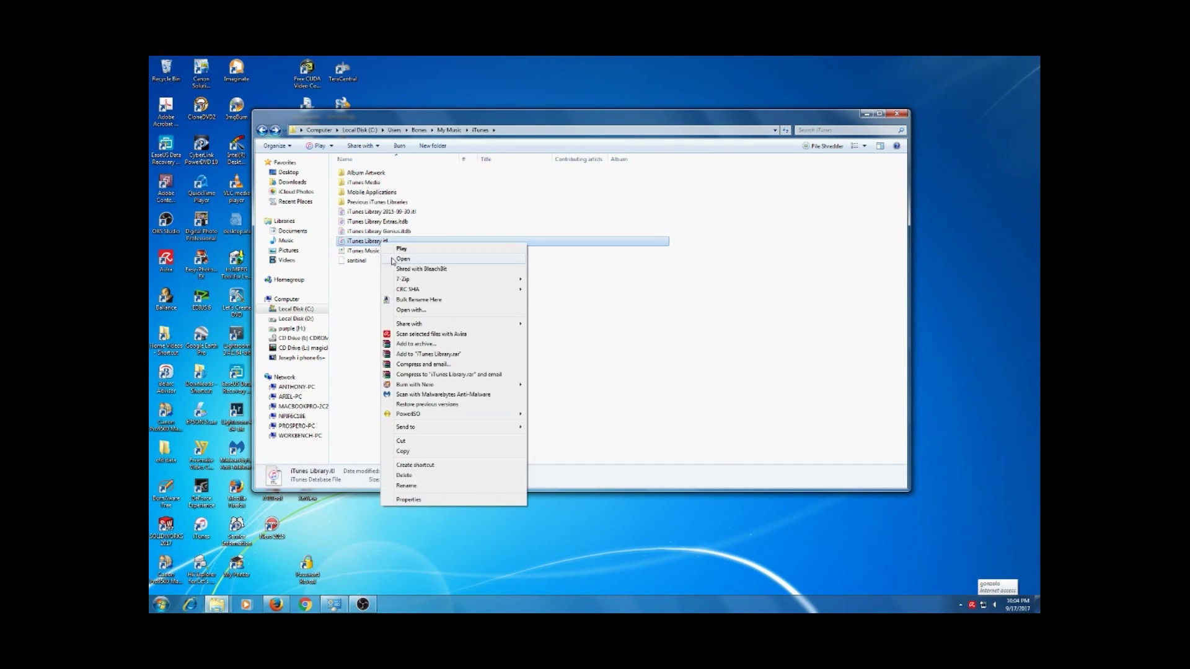
{"action": "left_click", "coordinate": [442, 471]}
{"action": "left_click", "coordinate": [630, 368]}
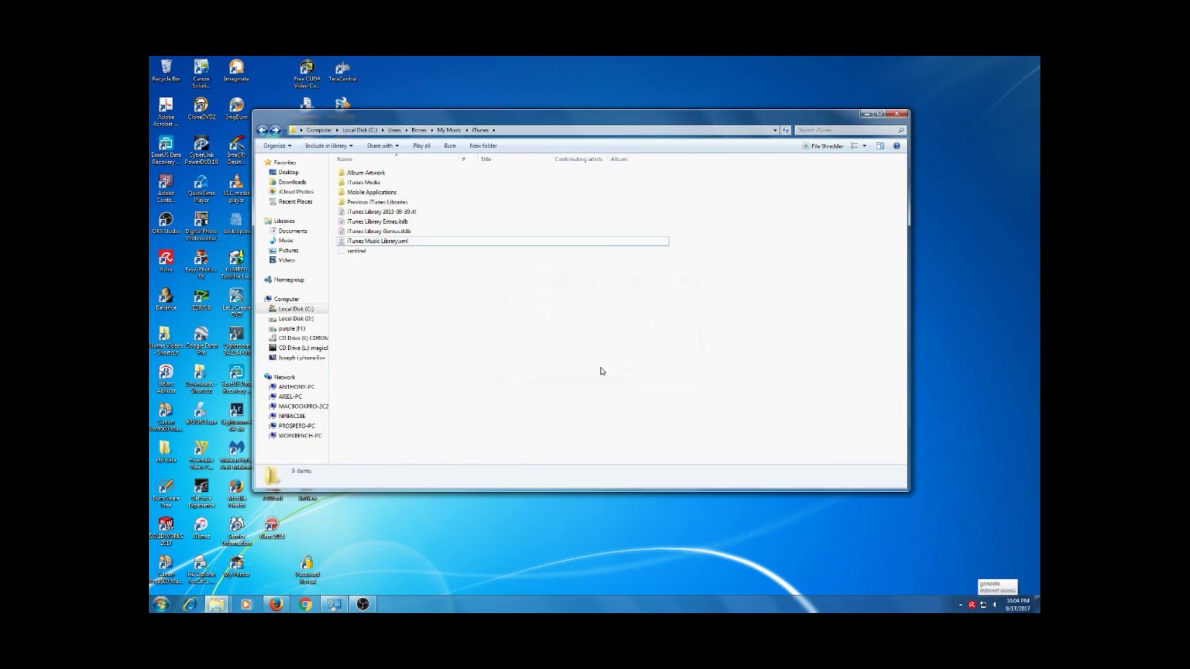
Rename iTunes Library 2015-09-30.itl to iTunes Library.itl using the copied name
{"action": "left_click", "coordinate": [389, 212]}
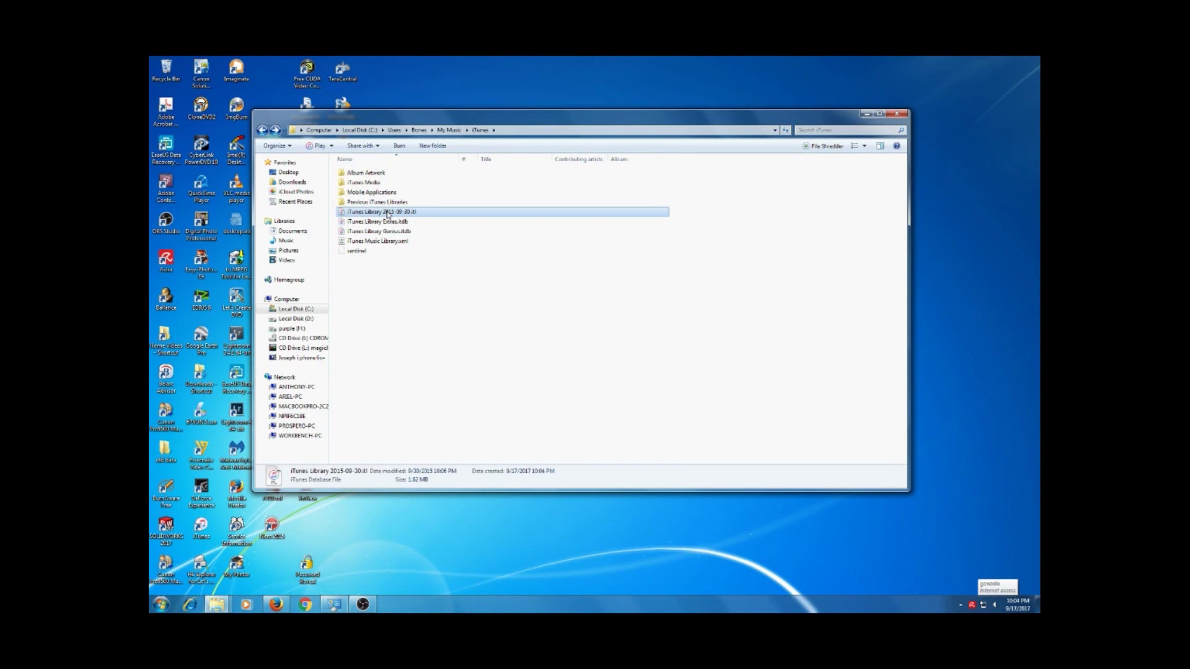
{"action": "left_click", "coordinate": [388, 212]}
{"action": "right_click", "coordinate": [387, 213]}
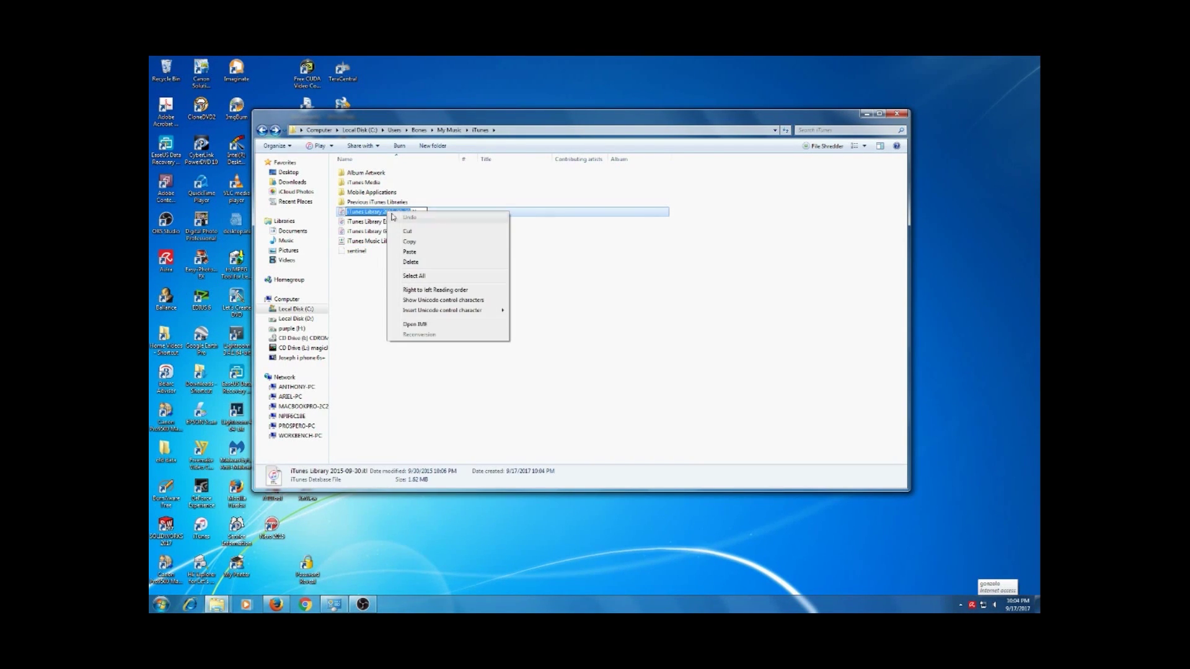
{"action": "left_click", "coordinate": [410, 252]}
{"action": "left_click", "coordinate": [427, 305]}
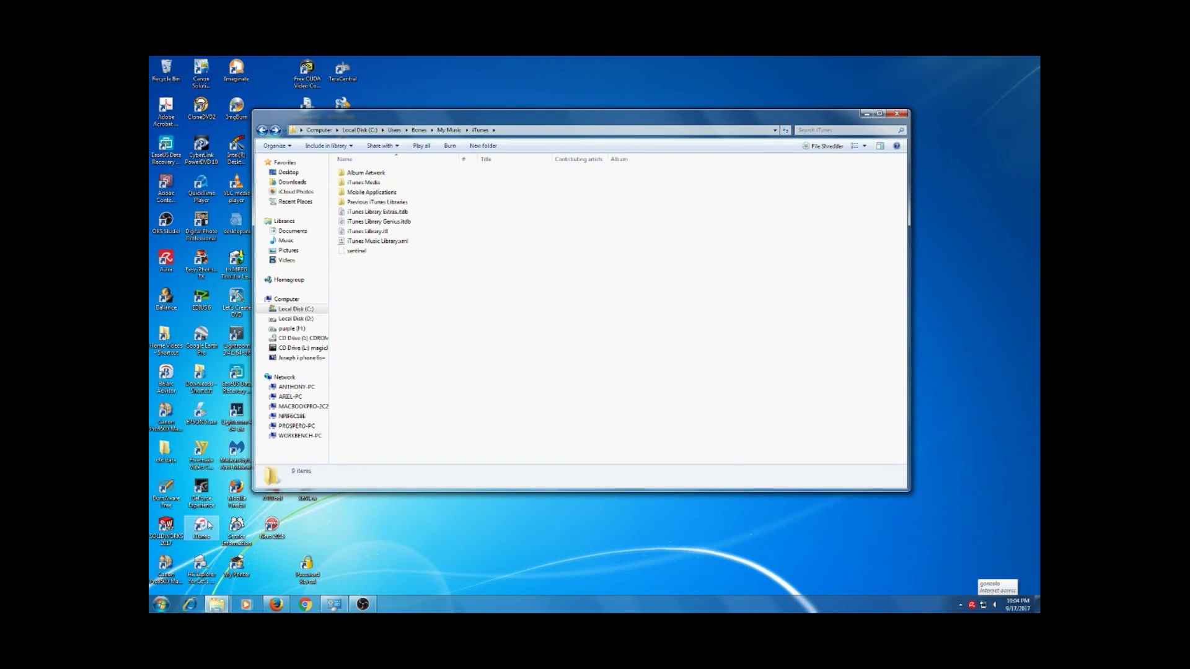
Launch iTunes with the folder window minimized and decline sharing library details with Apple on the Welcome page
{"action": "left_click", "coordinate": [208, 526]}
{"action": "double_click", "coordinate": [208, 526]}
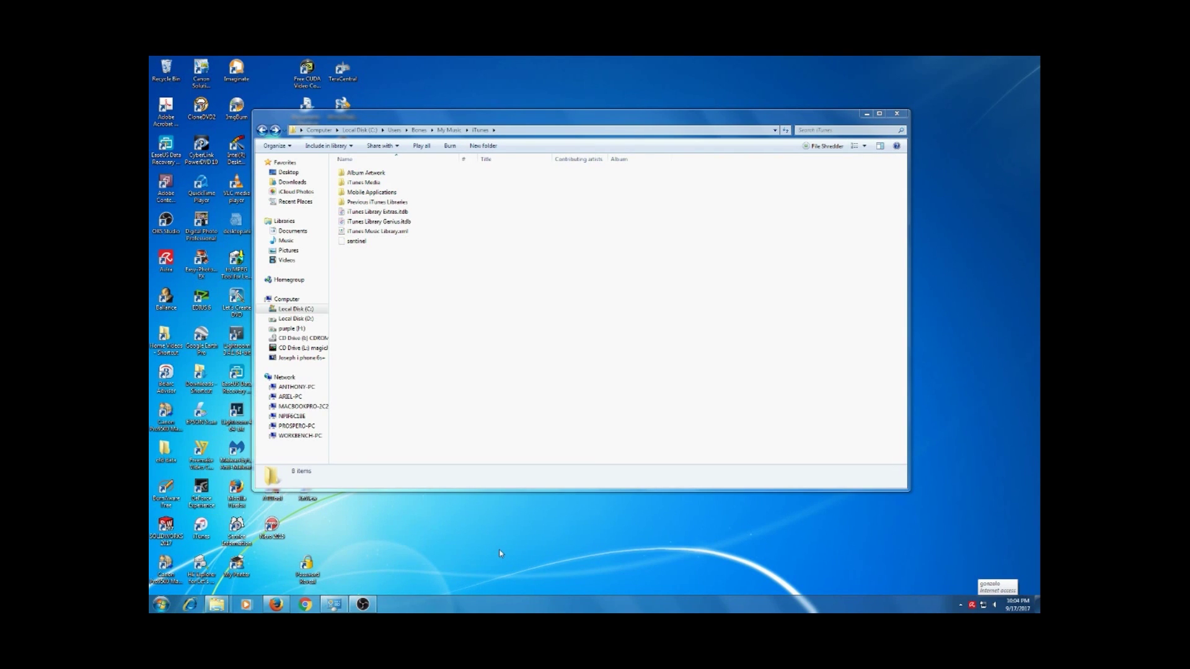
{"action": "left_click", "coordinate": [870, 115]}
{"action": "left_click", "coordinate": [920, 268]}
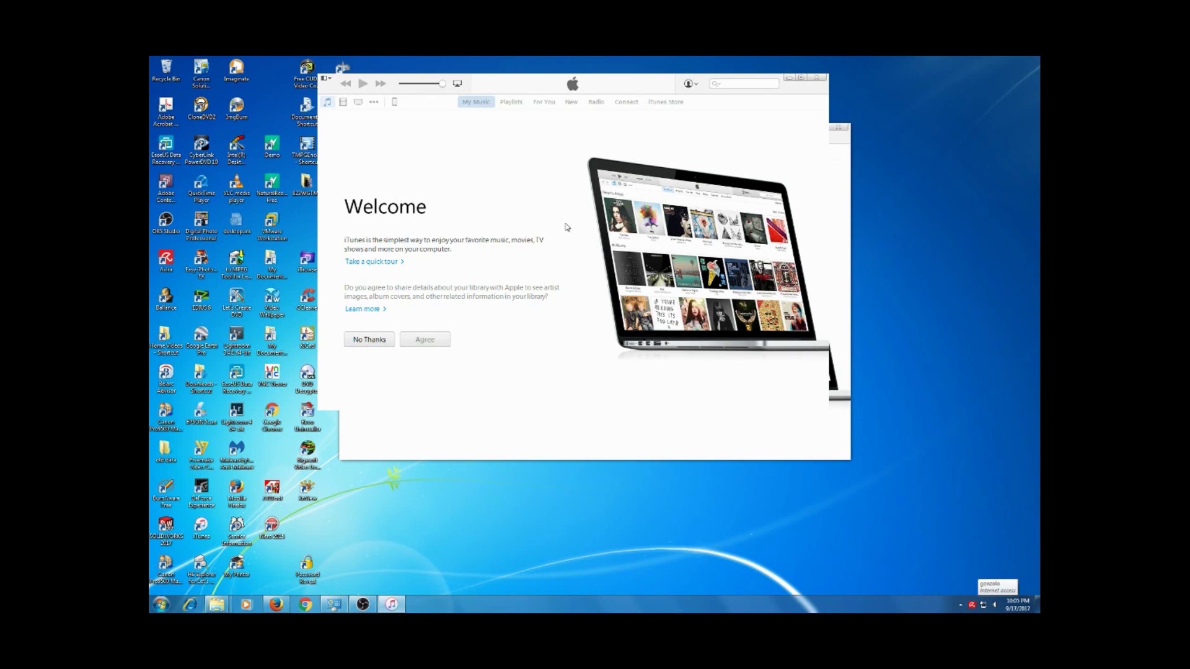
{"action": "left_click", "coordinate": [623, 227]}
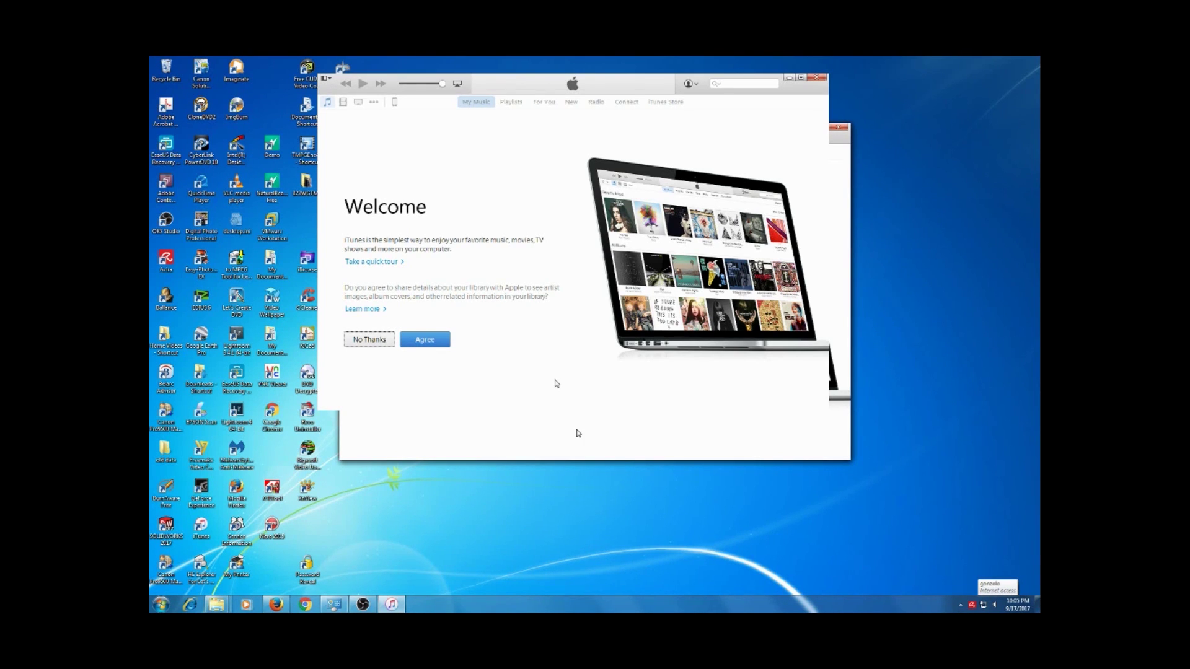
{"action": "left_click", "coordinate": [370, 340]}
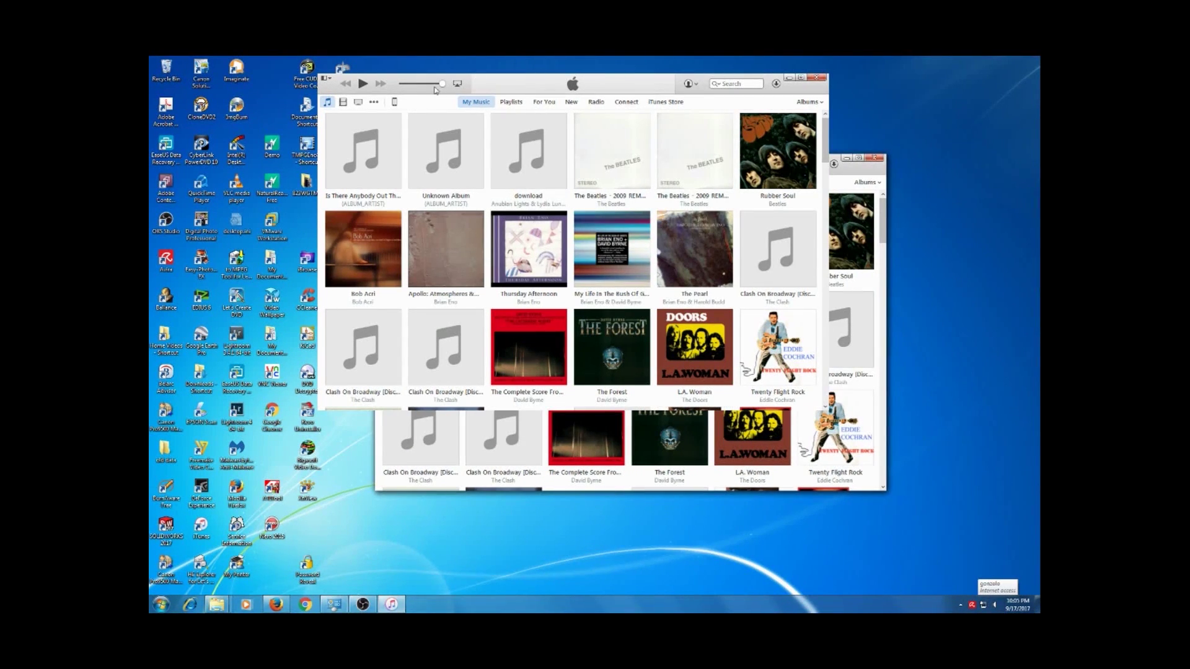
Open the connected iPhone's Apps page in a taller iTunes window and examine its home screen pages
{"action": "left_click", "coordinate": [395, 103]}
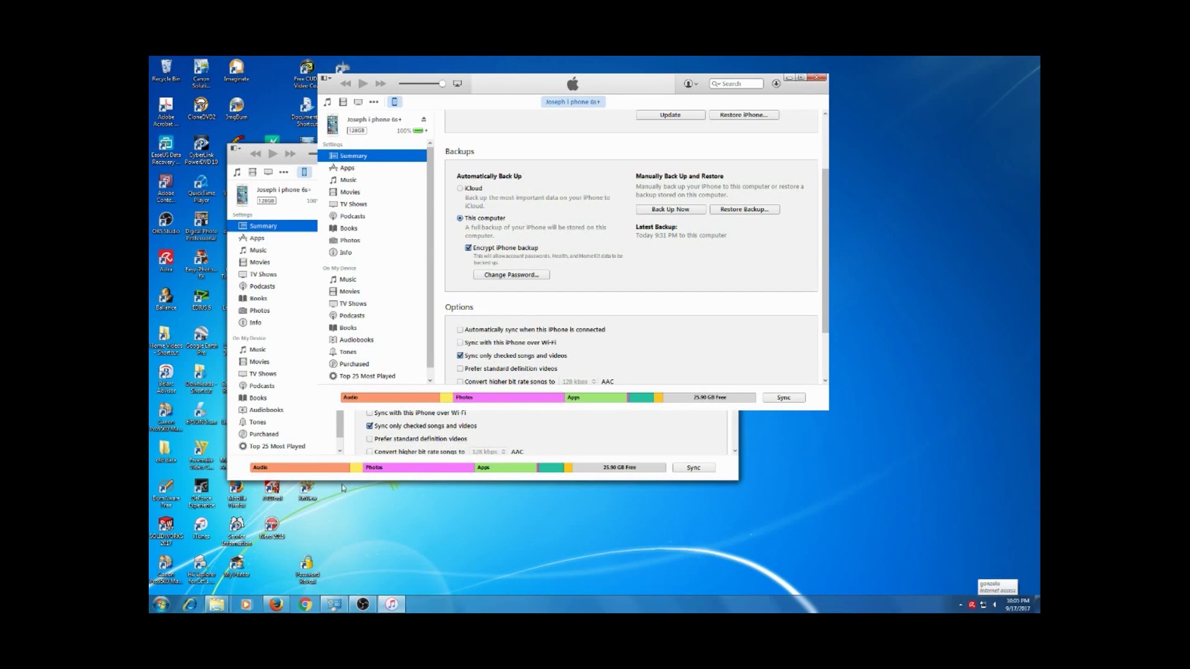
{"action": "left_click_drag", "start_coordinate": [439, 410], "coordinate": [439, 487]}
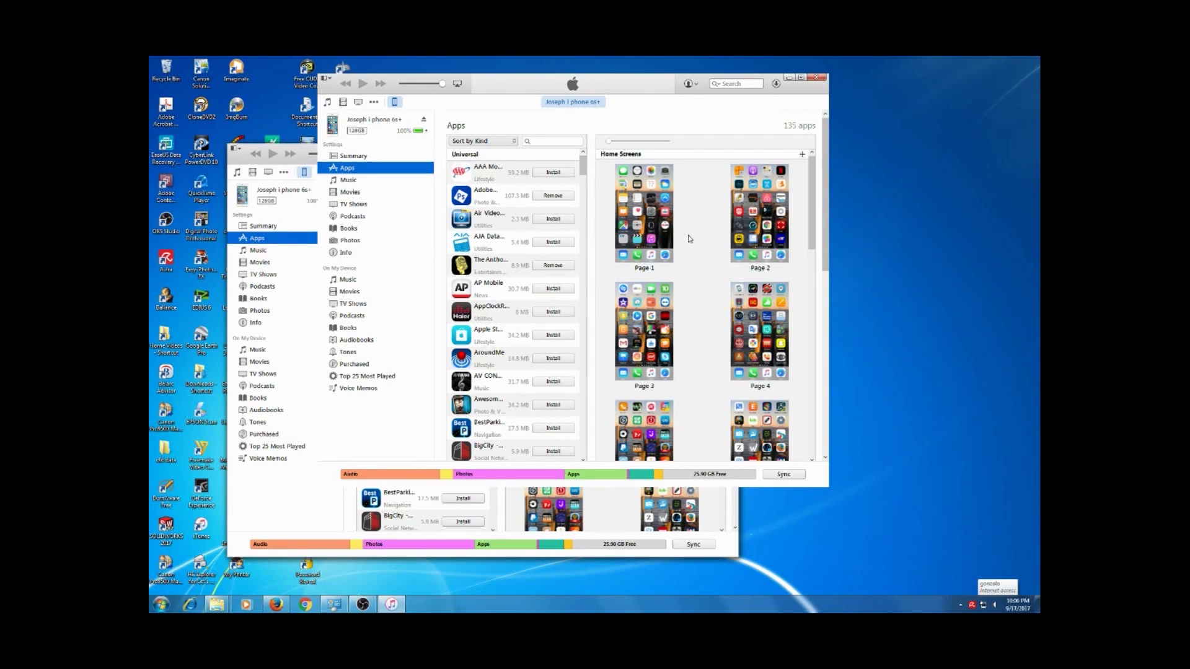
{"action": "scroll", "coordinate": [702, 308], "scroll_direction": "down", "scroll_amount": 2}
{"action": "scroll", "coordinate": [702, 308], "scroll_direction": "down", "scroll_amount": 3}
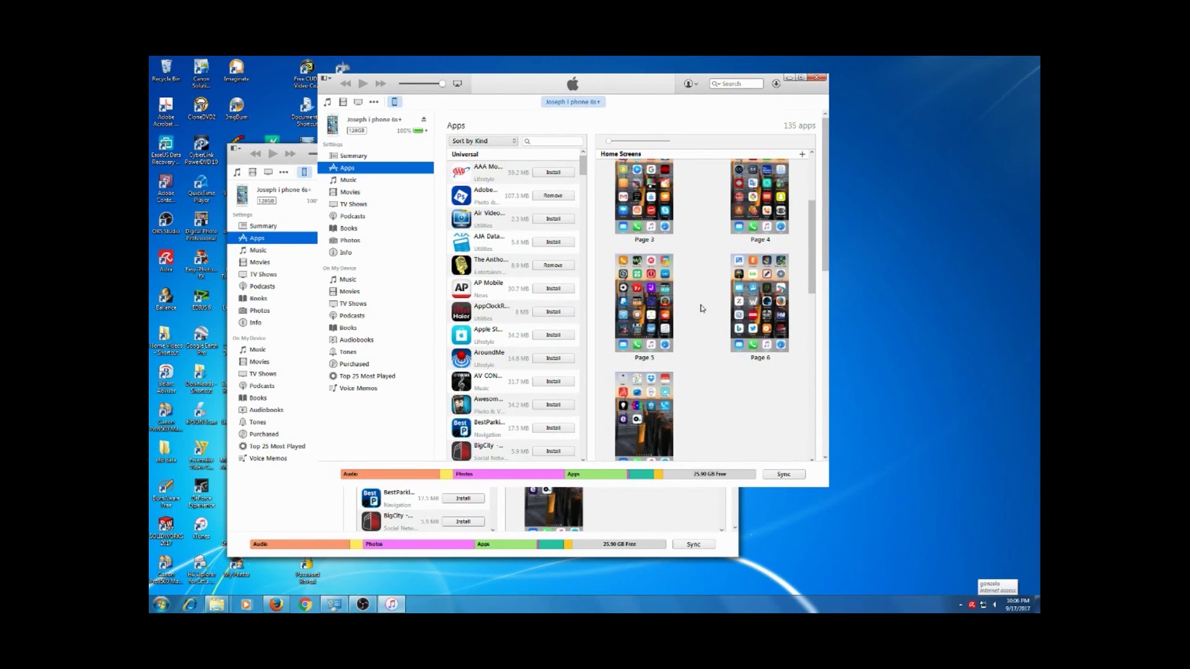
{"action": "scroll", "coordinate": [702, 308], "scroll_direction": "up", "scroll_amount": 4}
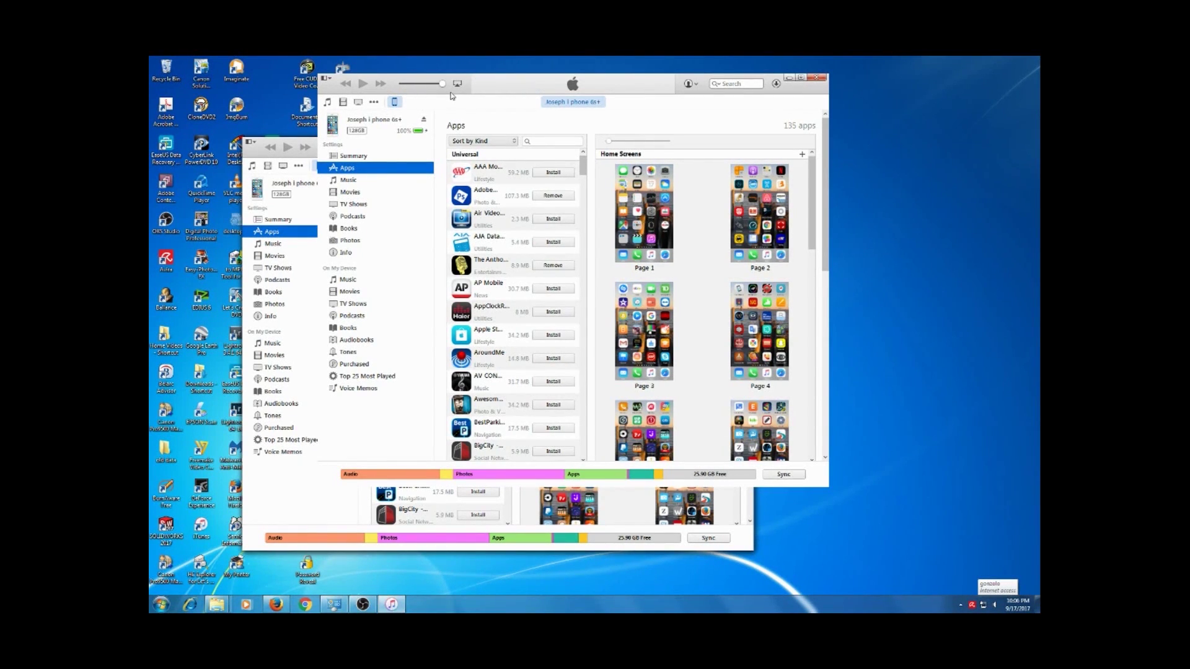
Show the iTunes menu bar, dismissing the window's system menu
{"action": "right_click", "coordinate": [252, 156]}
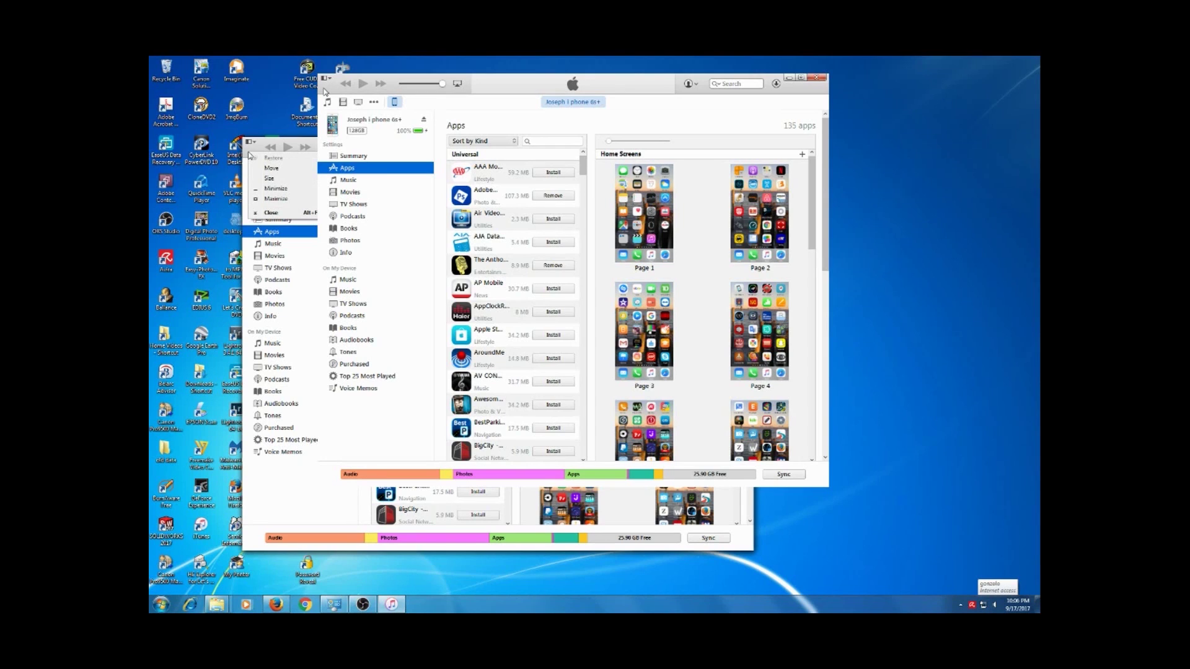
{"action": "left_click", "coordinate": [699, 101]}
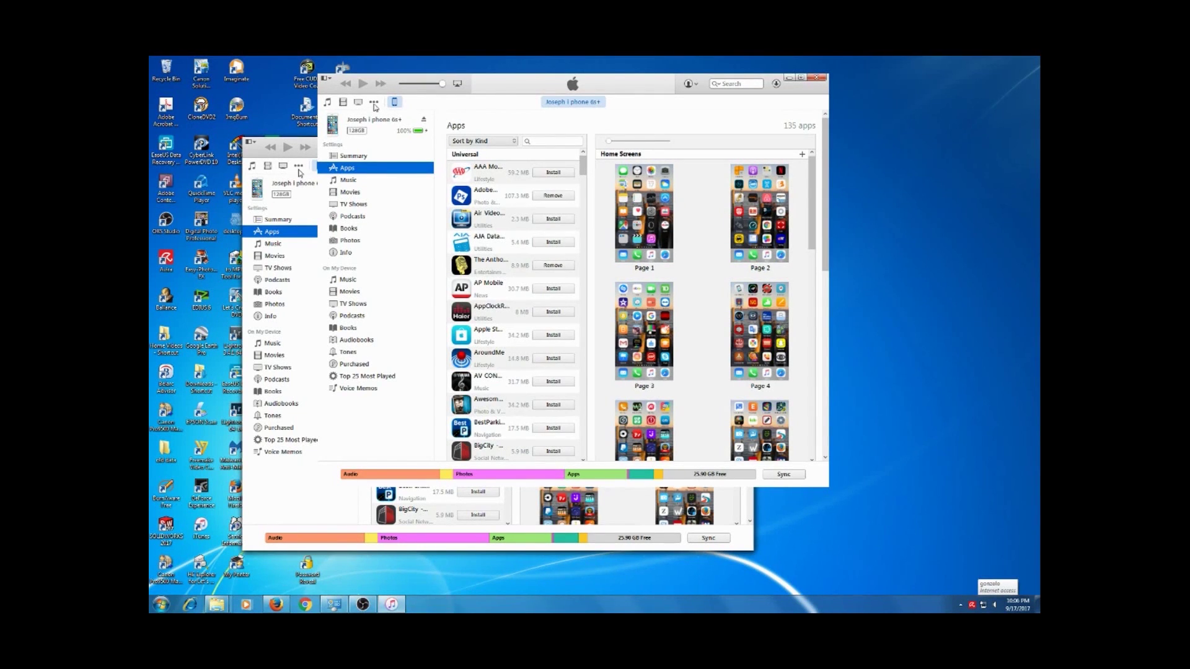
{"action": "key", "text": "ctrl+b"}
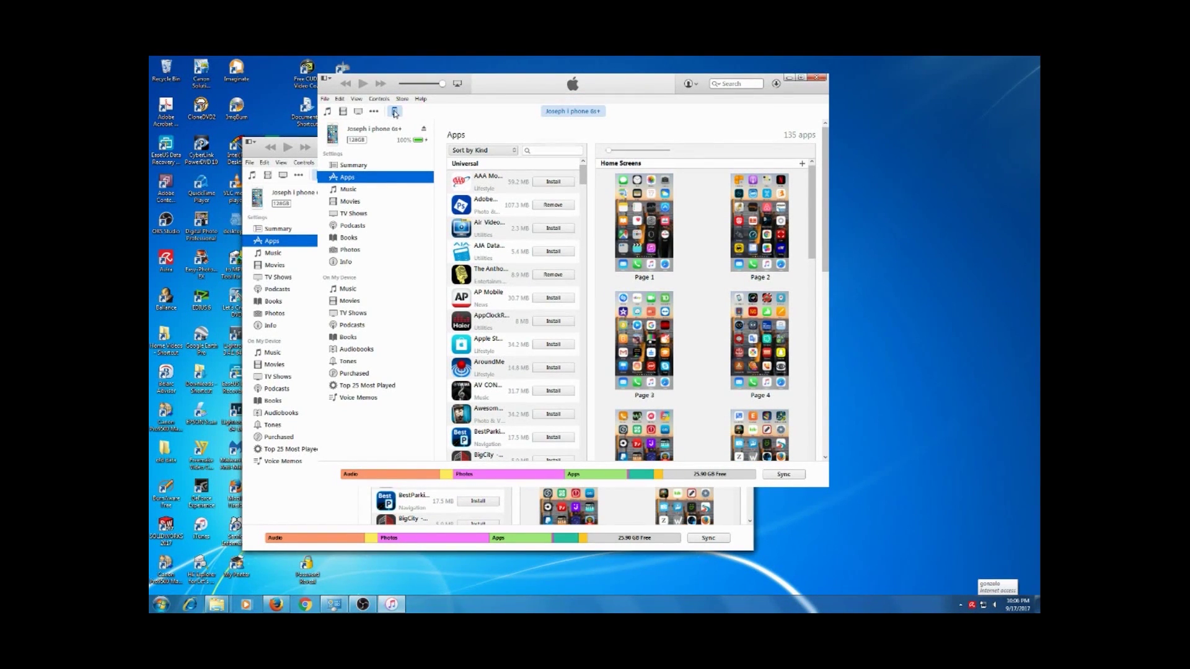